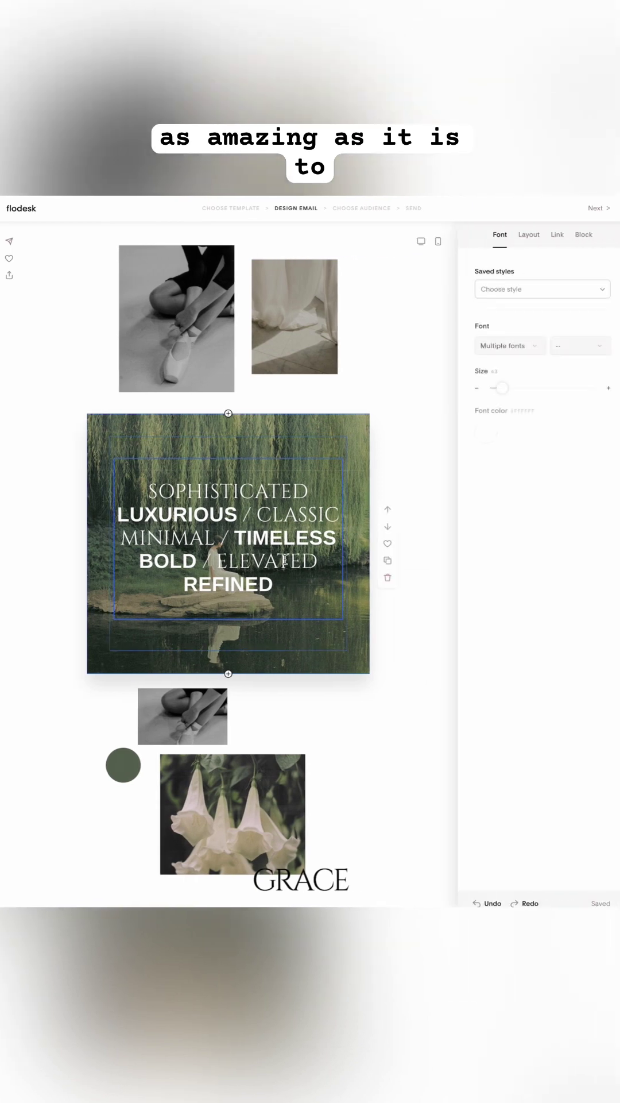
{"action": "scroll", "coordinate": [401, 561], "scroll_direction": "down", "scroll_amount": 2}
{"action": "scroll", "coordinate": [401, 562], "scroll_direction": "down", "scroll_amount": 2}
{"action": "scroll", "coordinate": [401, 562], "scroll_direction": "down", "scroll_amount": 3}
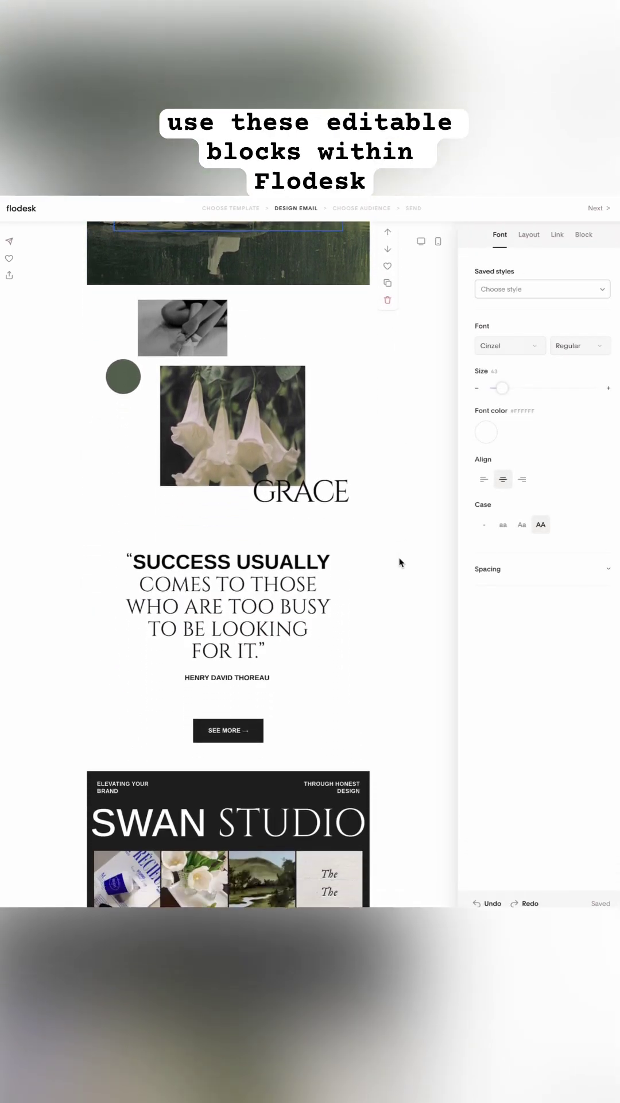
{"action": "scroll", "coordinate": [401, 562], "scroll_direction": "down", "scroll_amount": 1}
{"action": "scroll", "coordinate": [401, 562], "scroll_direction": "up", "scroll_amount": 1}
{"action": "scroll", "coordinate": [401, 562], "scroll_direction": "up", "scroll_amount": 3}
{"action": "scroll", "coordinate": [401, 562], "scroll_direction": "up", "scroll_amount": 3}
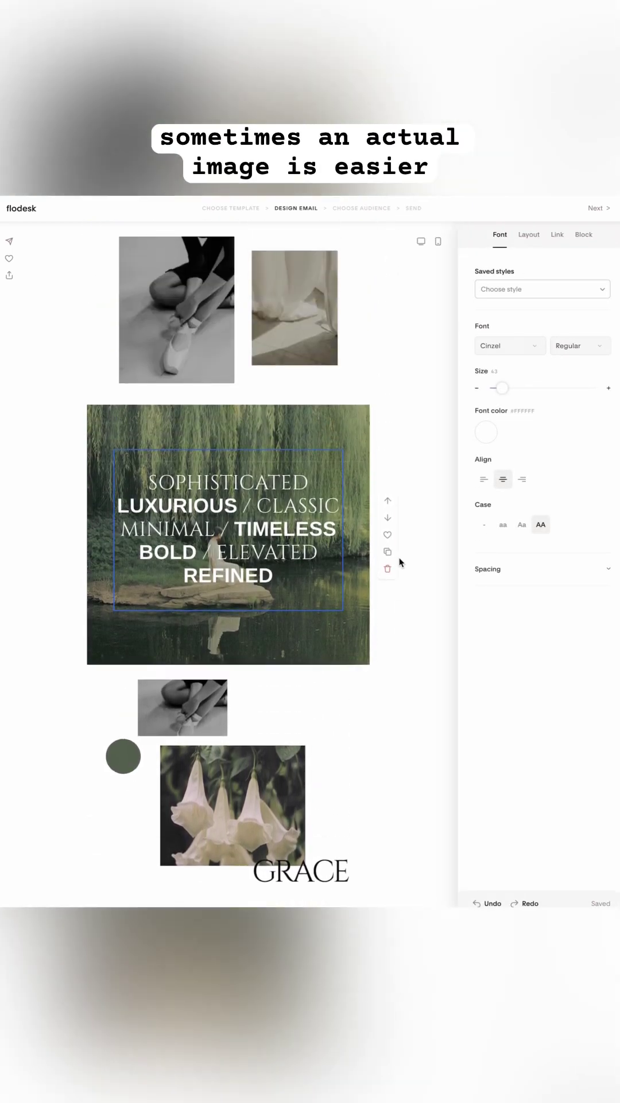
{"action": "scroll", "coordinate": [401, 562], "scroll_direction": "up", "scroll_amount": 4}
{"action": "scroll", "coordinate": [401, 561], "scroll_direction": "up", "scroll_amount": 3}
Delete the photo gallery block that sat beneath THE INSPIRATION heading.
{"action": "left_click", "coordinate": [351, 560]}
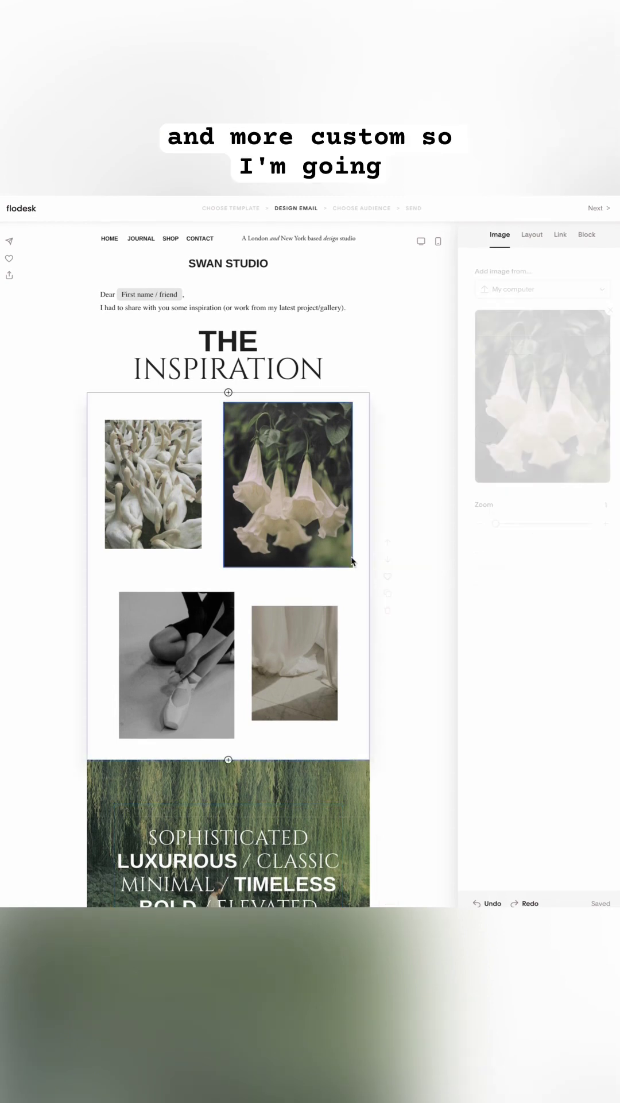
{"action": "left_click", "coordinate": [389, 611]}
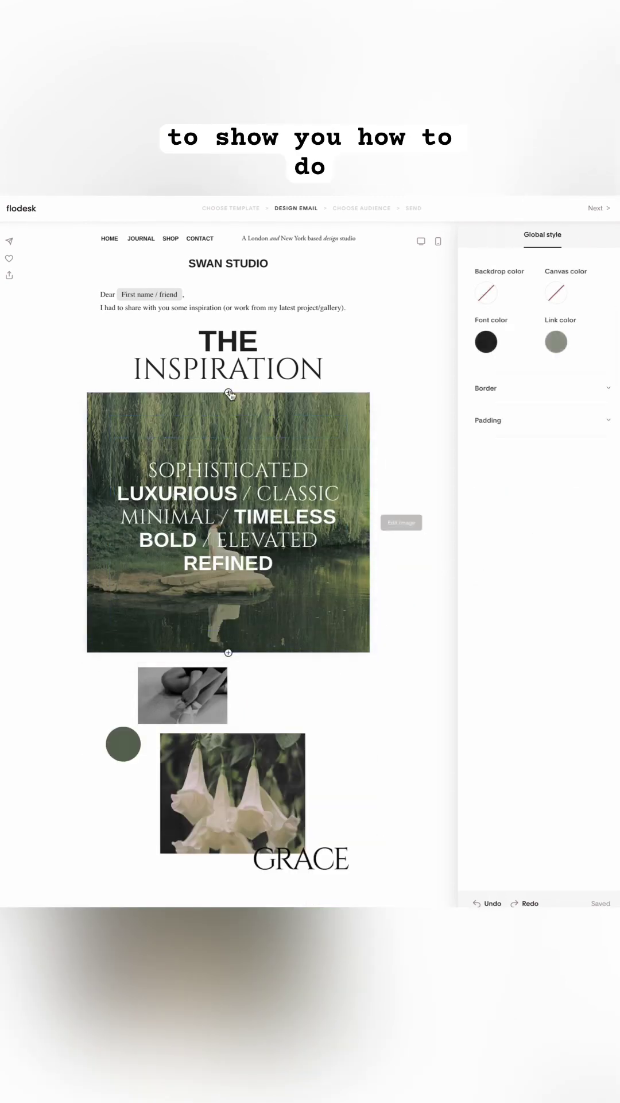
{"action": "left_click", "coordinate": [229, 392]}
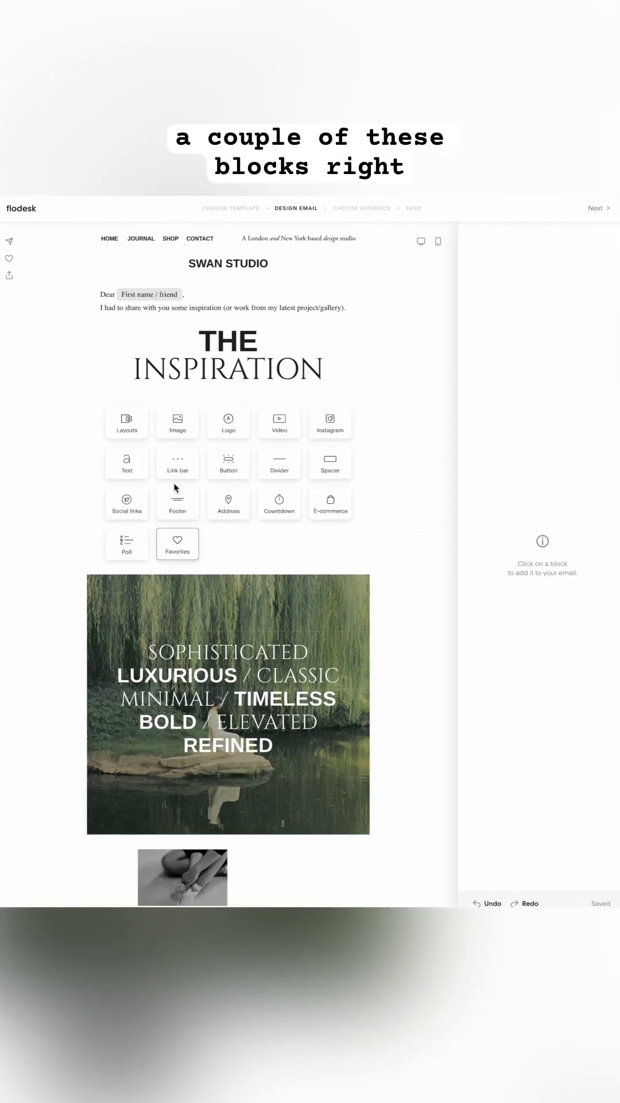
Insert an Image block under THE INSPIRATION with Canva as its source, and open the design picker.
{"action": "left_click", "coordinate": [178, 423]}
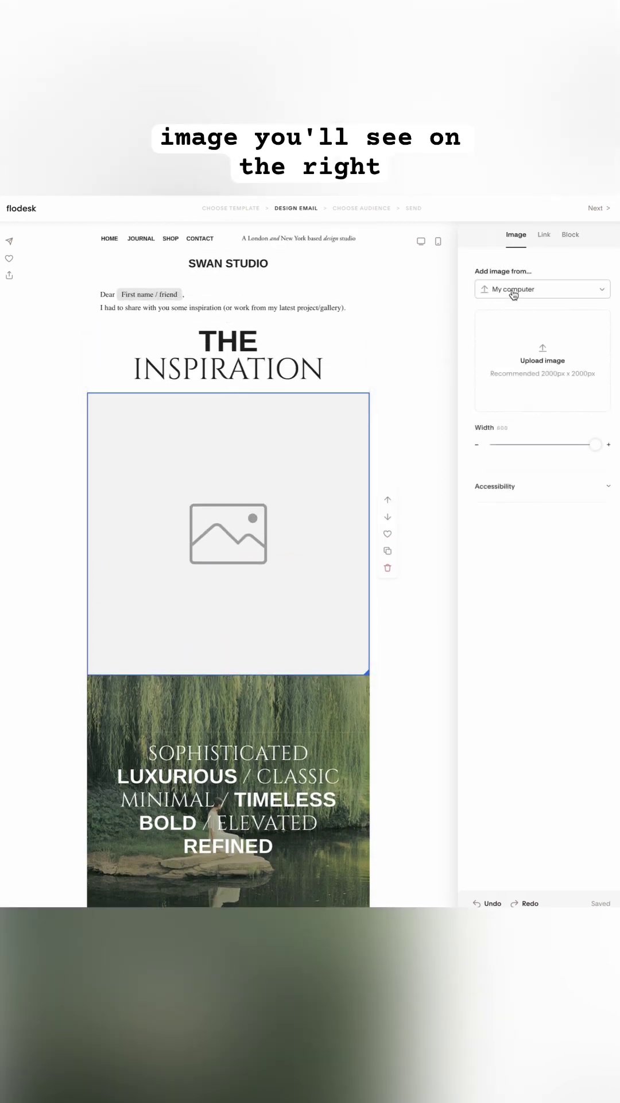
{"action": "left_click", "coordinate": [515, 293]}
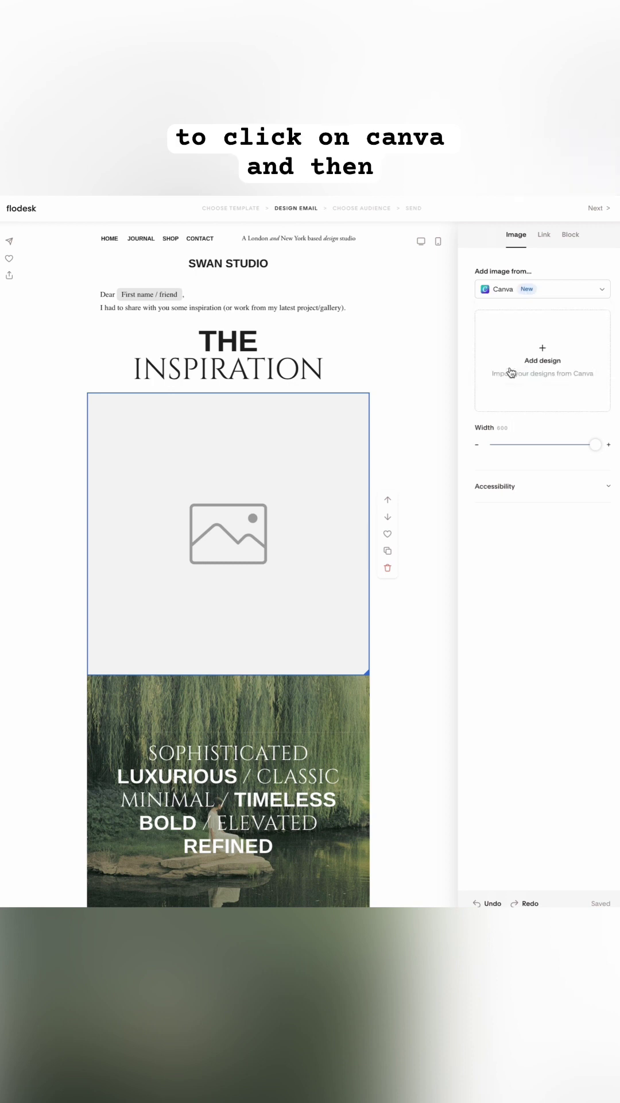
{"action": "left_click", "coordinate": [548, 352]}
{"action": "mouse_move", "coordinate": [308, 402]}
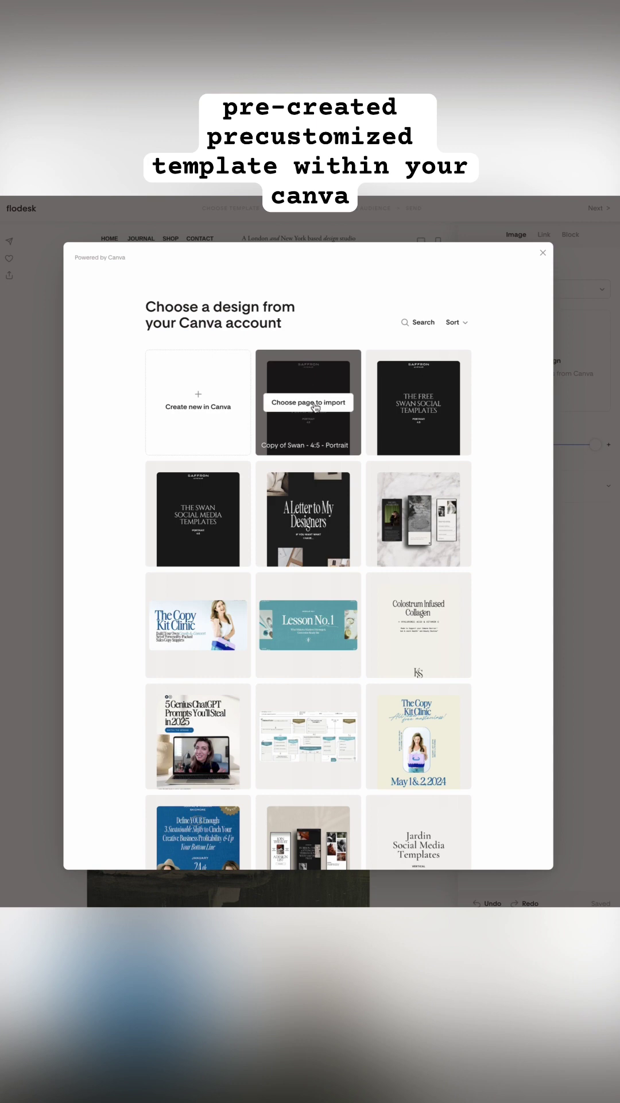
Import page 16 of the Copy of Swan design as the block's image.
{"action": "left_click", "coordinate": [309, 402]}
{"action": "scroll", "coordinate": [315, 406], "scroll_direction": "down", "scroll_amount": 3}
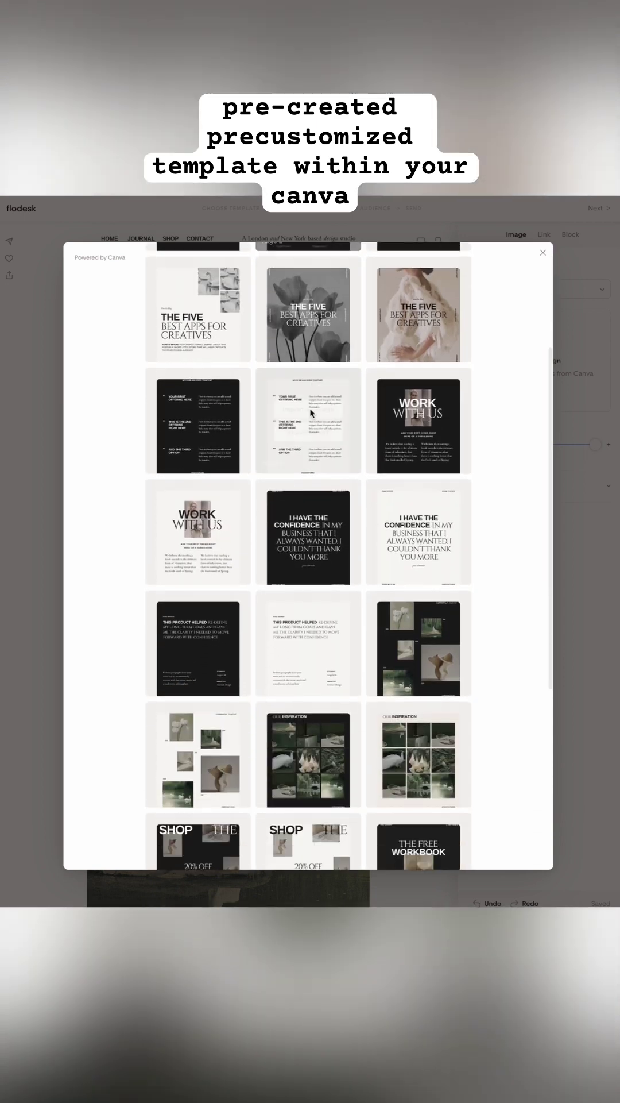
{"action": "scroll", "coordinate": [258, 517], "scroll_direction": "up", "scroll_amount": 3}
{"action": "scroll", "coordinate": [211, 594], "scroll_direction": "down", "scroll_amount": 1}
{"action": "scroll", "coordinate": [217, 617], "scroll_direction": "down", "scroll_amount": 3}
{"action": "scroll", "coordinate": [218, 618], "scroll_direction": "down", "scroll_amount": 1}
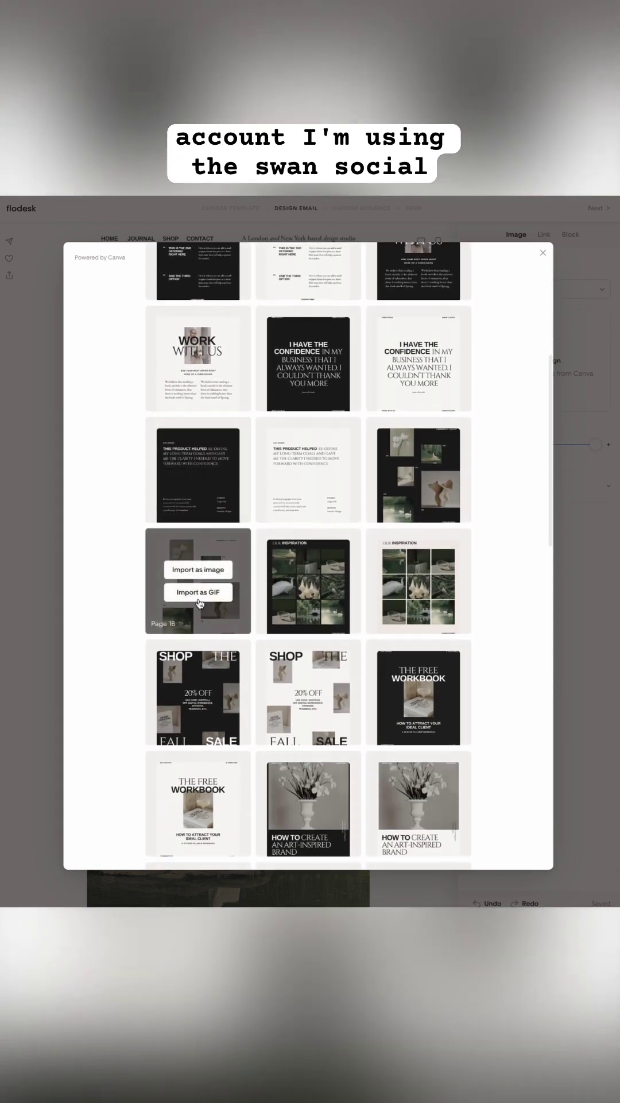
{"action": "left_click", "coordinate": [200, 571]}
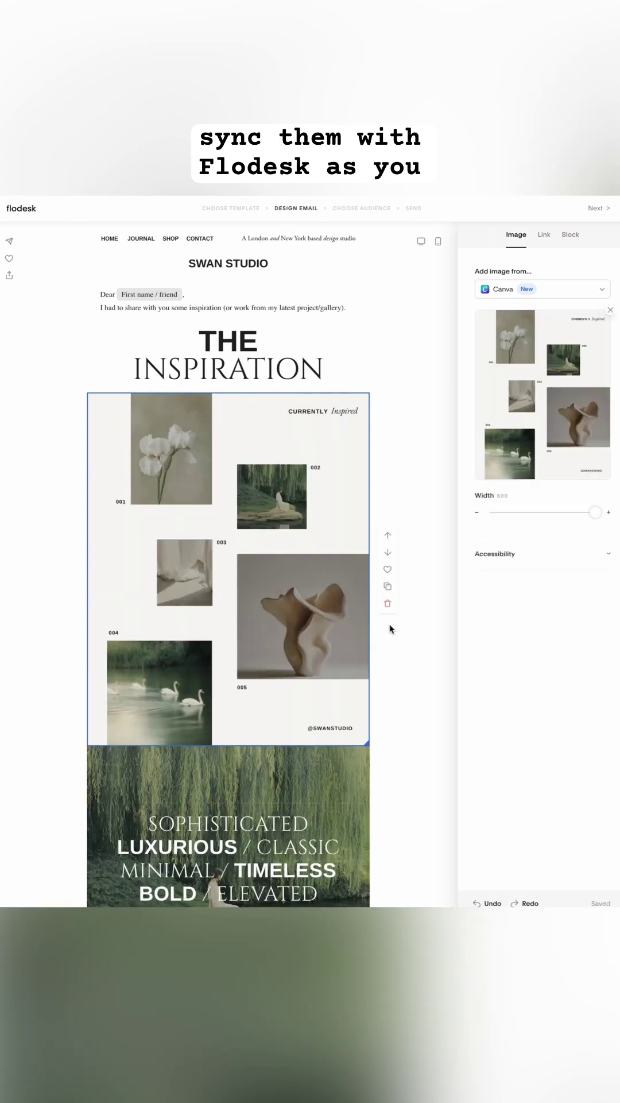
{"action": "mouse_move", "coordinate": [253, 819]}
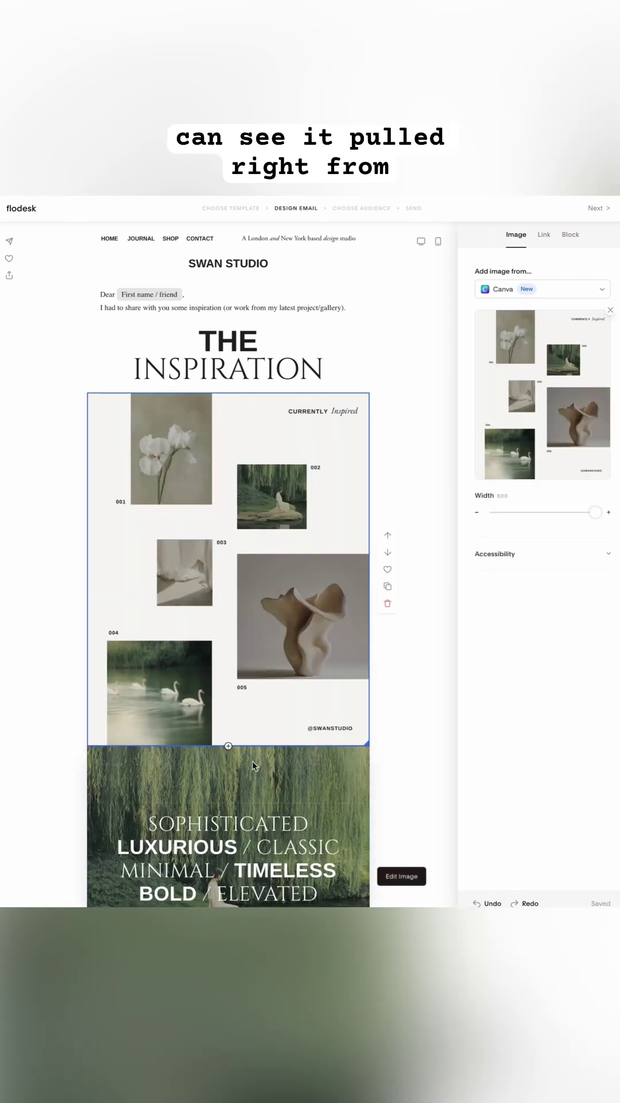
{"action": "scroll", "coordinate": [254, 765], "scroll_direction": "down", "scroll_amount": 2}
Delete the willow text-over-image and GRACE blocks, then open the imported board in Canva.
{"action": "left_click", "coordinate": [389, 830]}
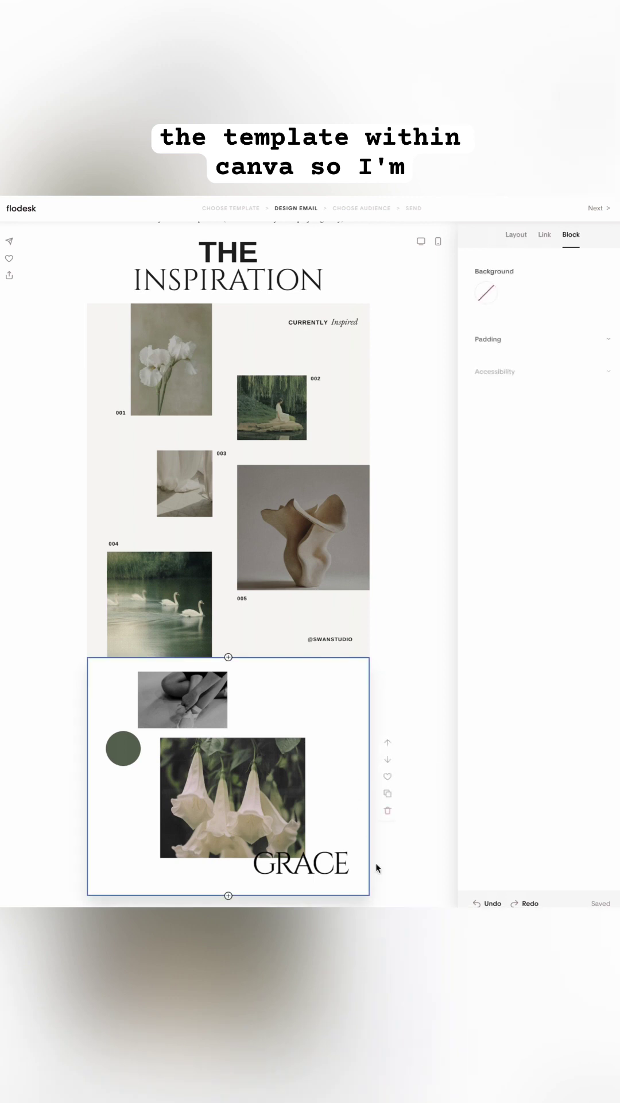
{"action": "left_click", "coordinate": [387, 810]}
{"action": "scroll", "coordinate": [413, 657], "scroll_direction": "up", "scroll_amount": 2}
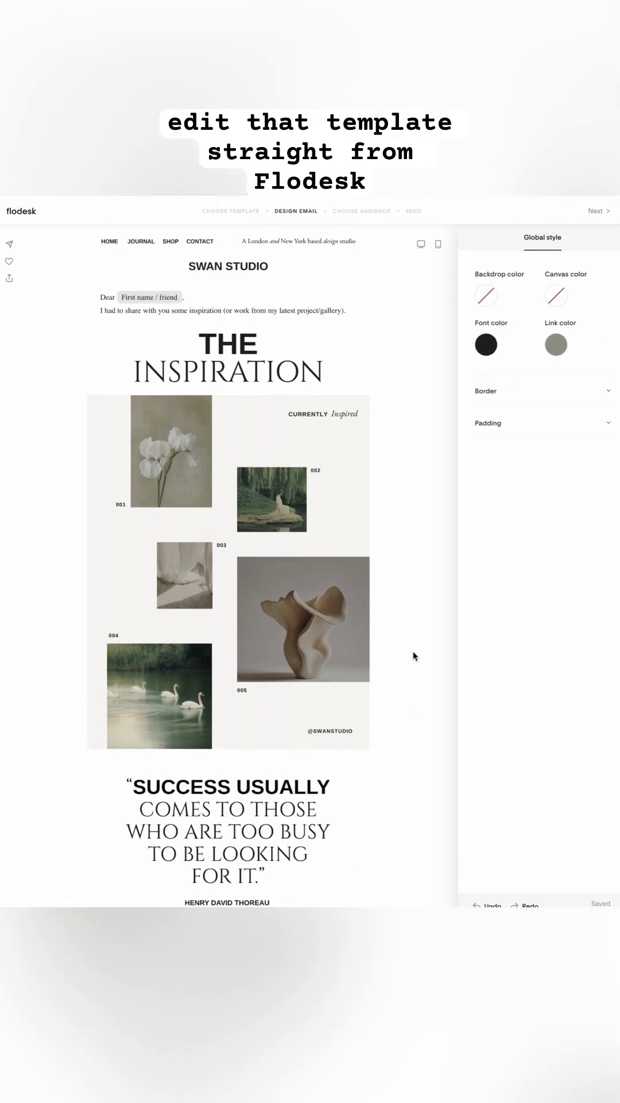
{"action": "left_click", "coordinate": [343, 468]}
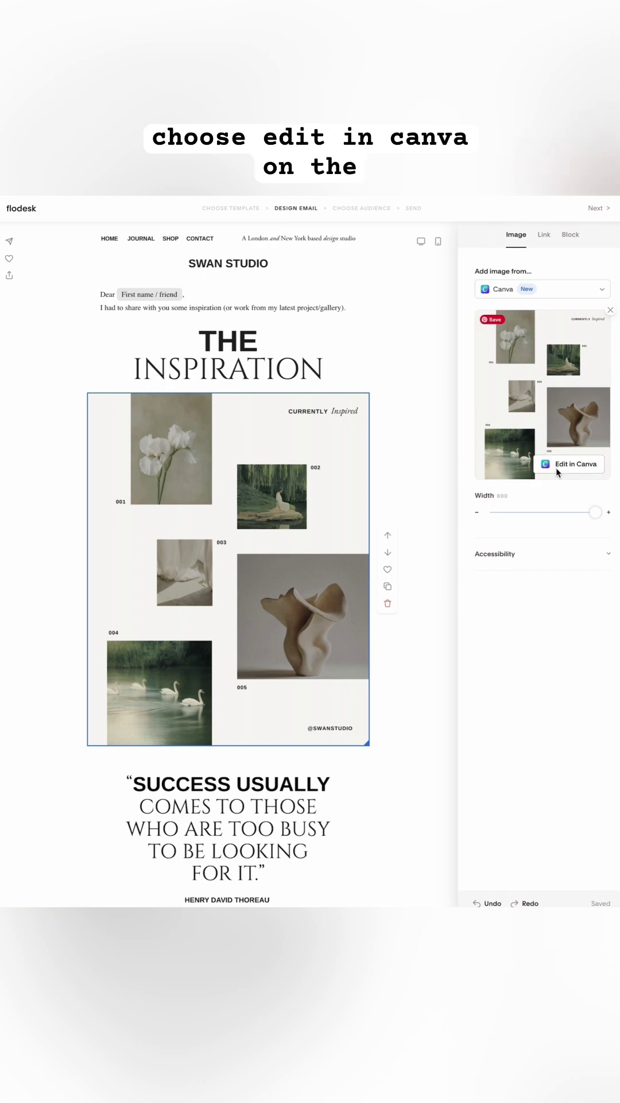
{"action": "left_click", "coordinate": [579, 467]}
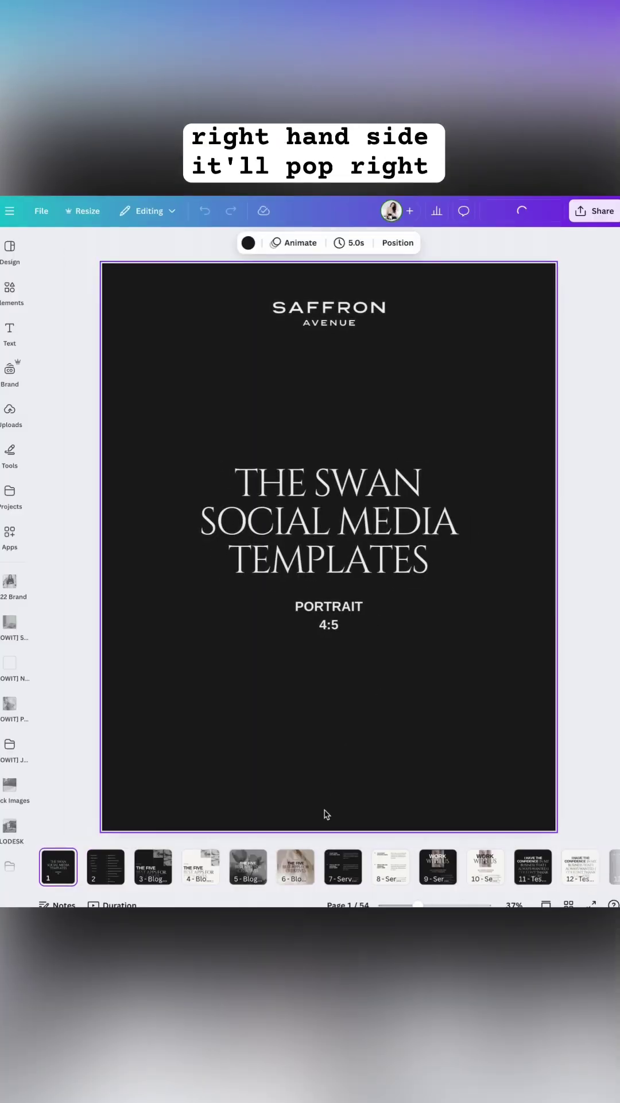
Open page 16, Inspiration, of the Swan template from the grid view.
{"action": "left_click", "coordinate": [569, 904]}
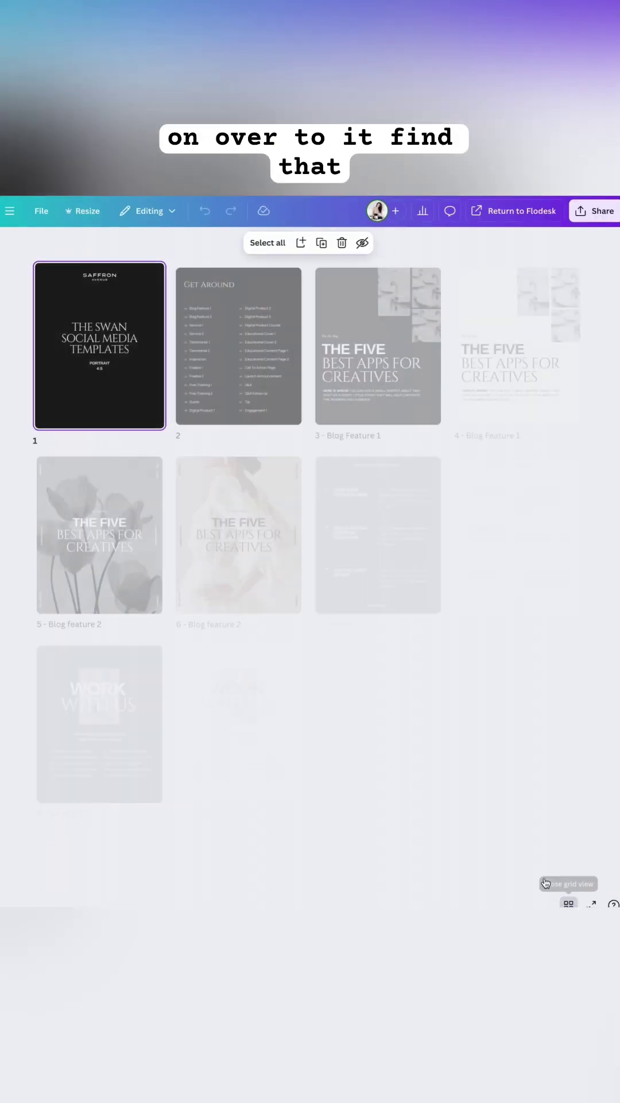
{"action": "scroll", "coordinate": [263, 427], "scroll_direction": "down", "scroll_amount": 3}
{"action": "scroll", "coordinate": [263, 426], "scroll_direction": "down", "scroll_amount": 2}
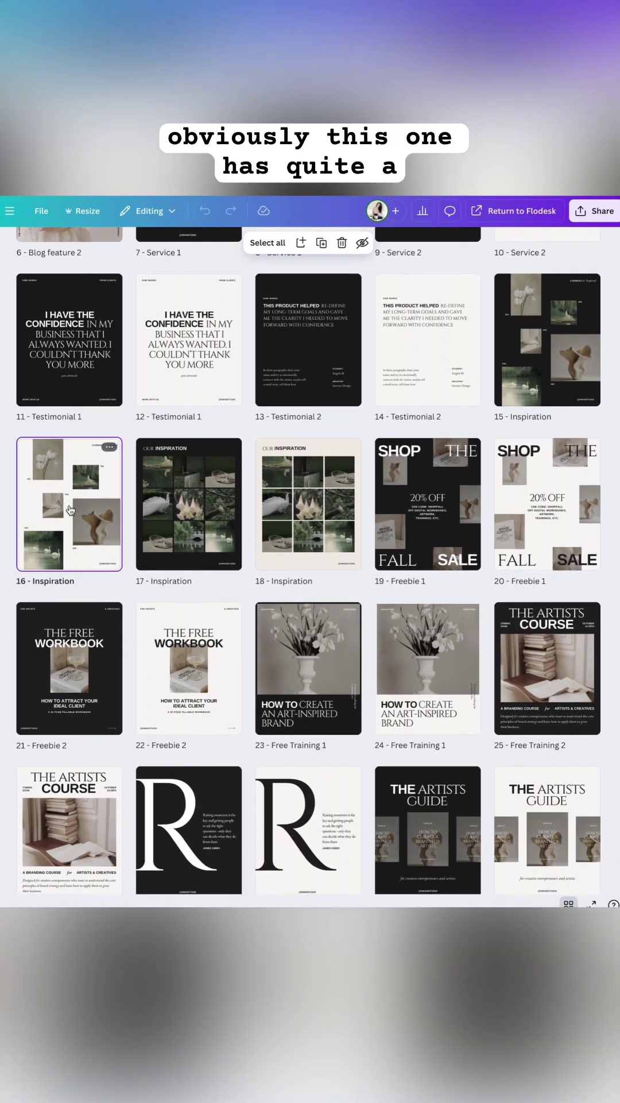
{"action": "double_click", "coordinate": [68, 509]}
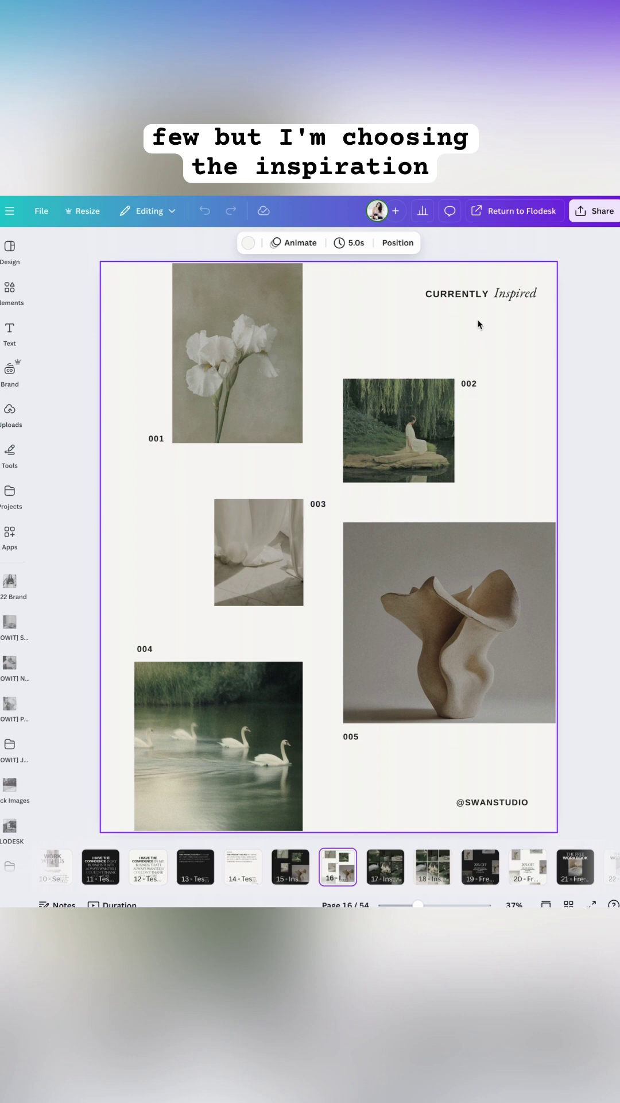
Retitle the board 'Current Inspiration' in a serif font, add red stock photos, and return to Flodesk.
{"action": "left_click", "coordinate": [456, 293]}
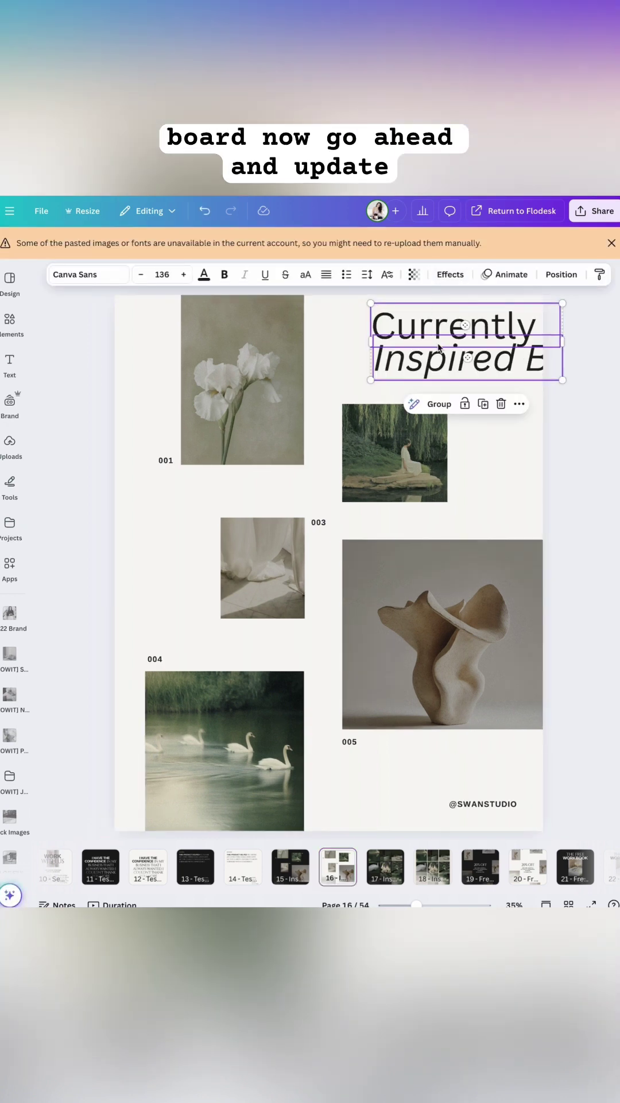
{"action": "left_click", "coordinate": [611, 243]}
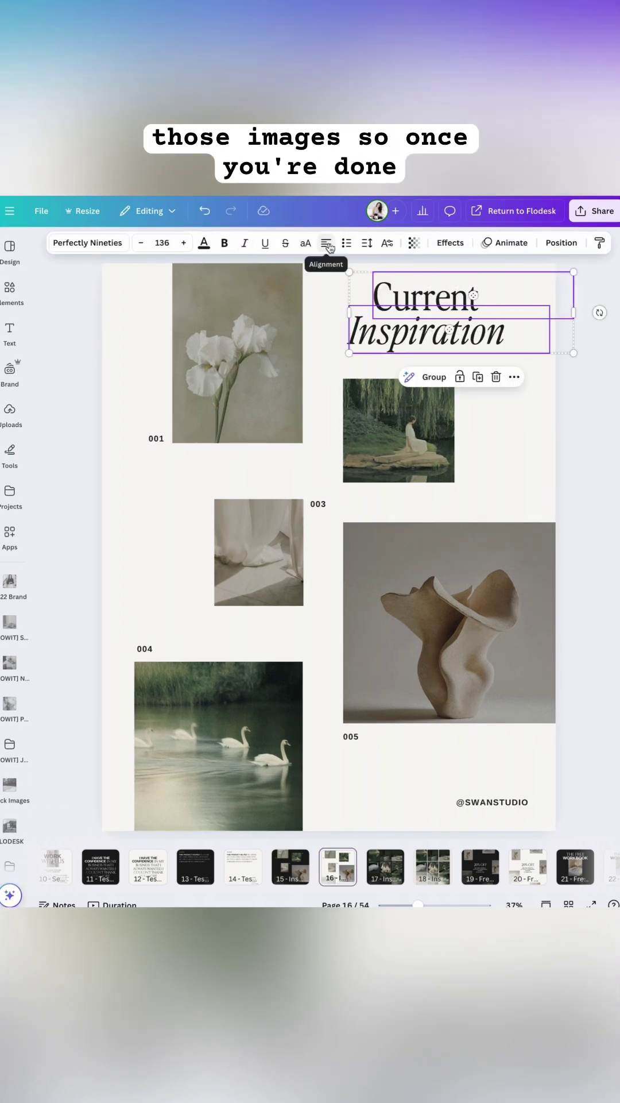
{"action": "left_click", "coordinate": [11, 810]}
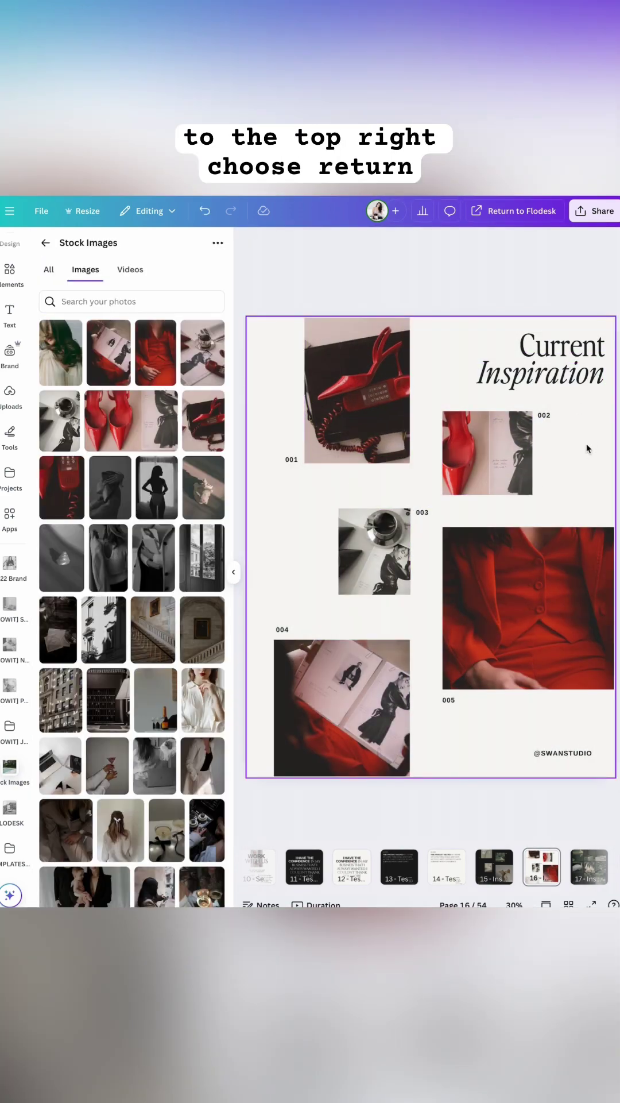
{"action": "left_click", "coordinate": [511, 212]}
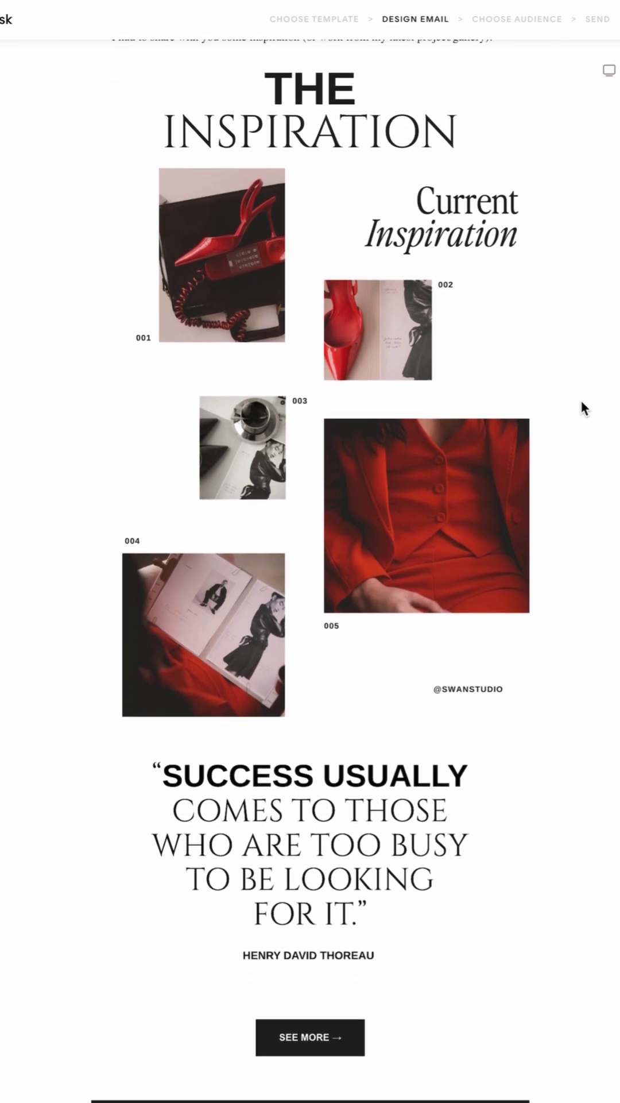
{"action": "scroll", "coordinate": [581, 399], "scroll_direction": "up", "scroll_amount": 3}
Delete THE INSPIRATION heading block above the red photo board.
{"action": "left_click", "coordinate": [555, 302]}
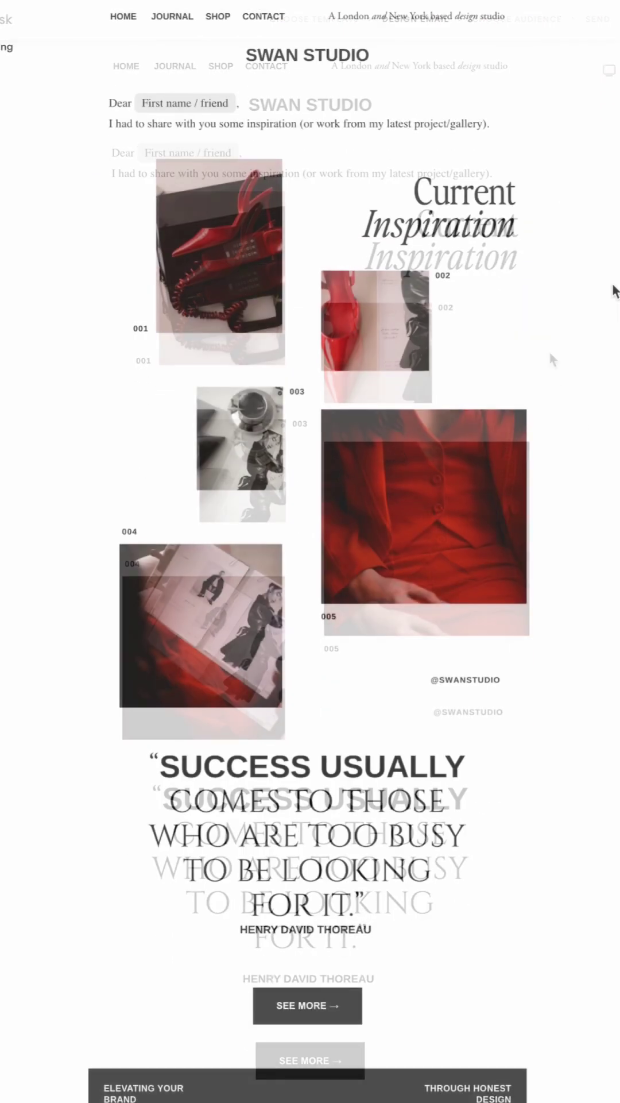